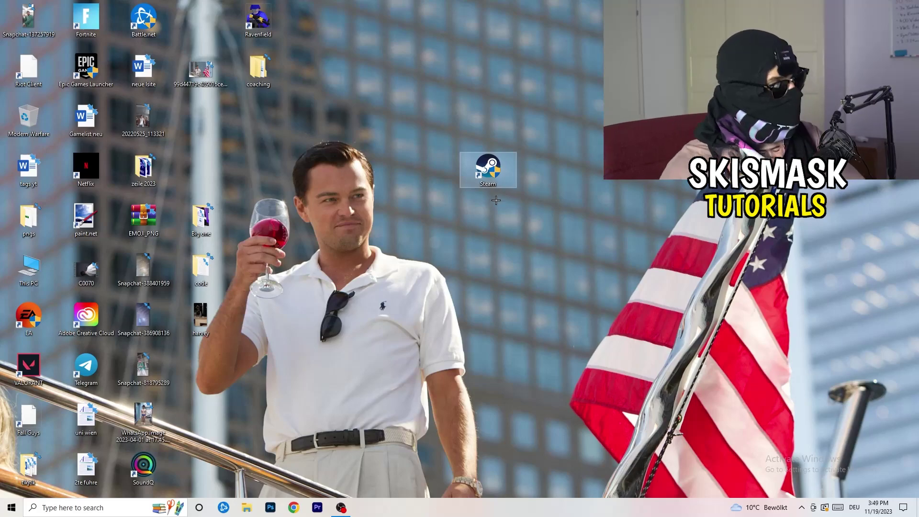
Review the compatibility settings in the Steam desktop shortcut's properties and accept them.
right_click(493, 169)
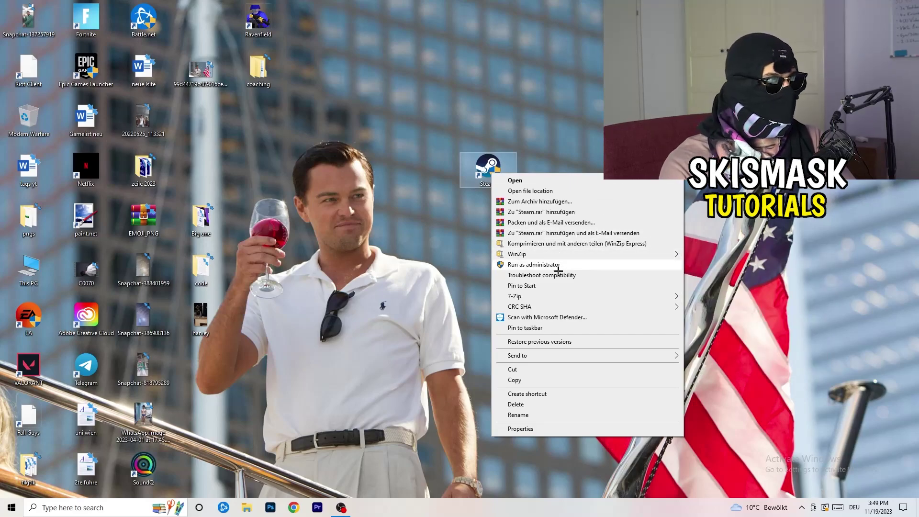
left_click(519, 429)
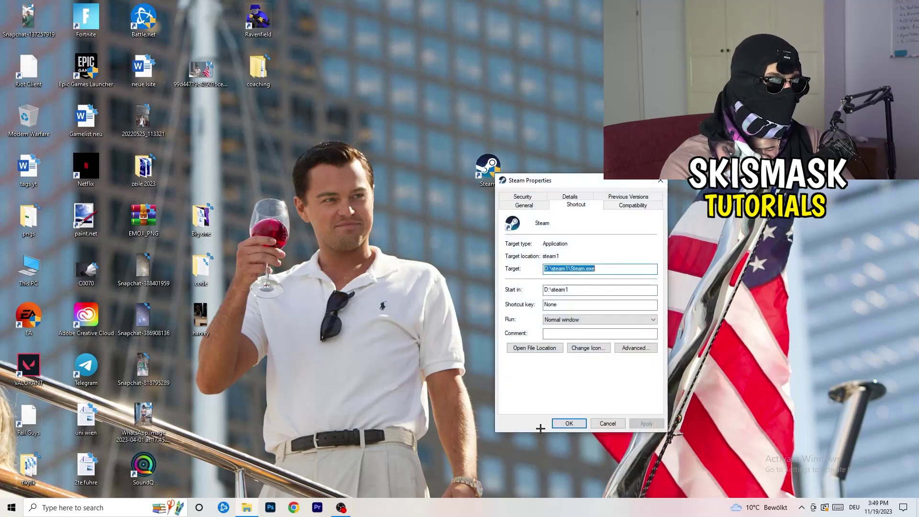
left_click_drag(576, 184, 405, 137)
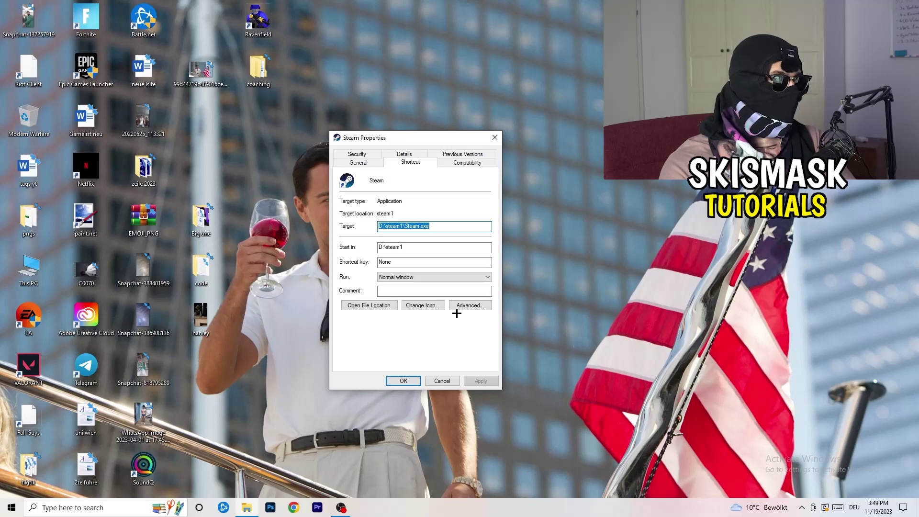
left_click(471, 163)
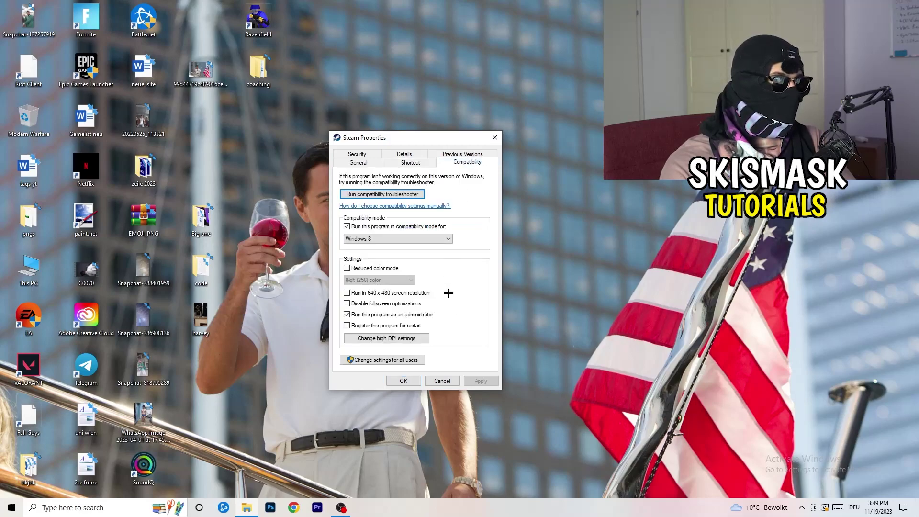
left_click_drag(421, 140, 530, 100)
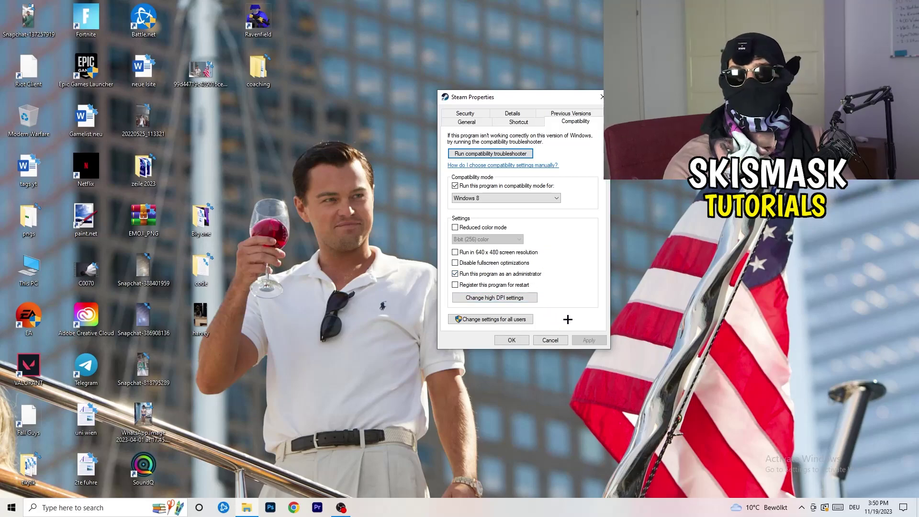
left_click(521, 340)
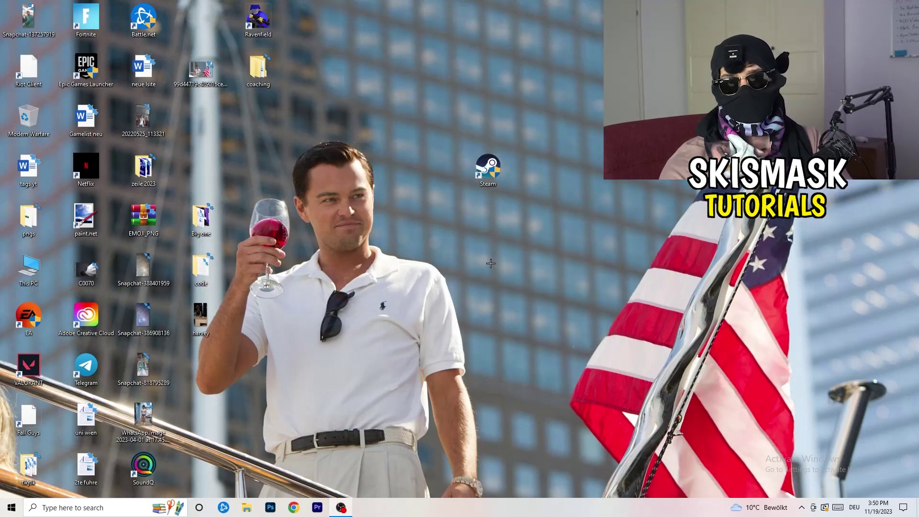
Move the Steam shortcut closer to the other desktop icons and recheck the compatibility settings in its properties.
left_click_drag(492, 168, 436, 169)
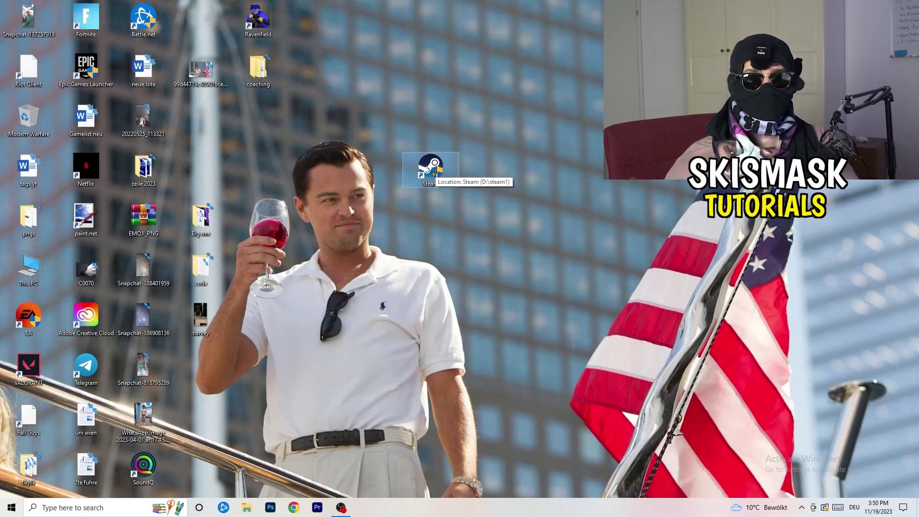
left_click_drag(435, 173, 320, 173)
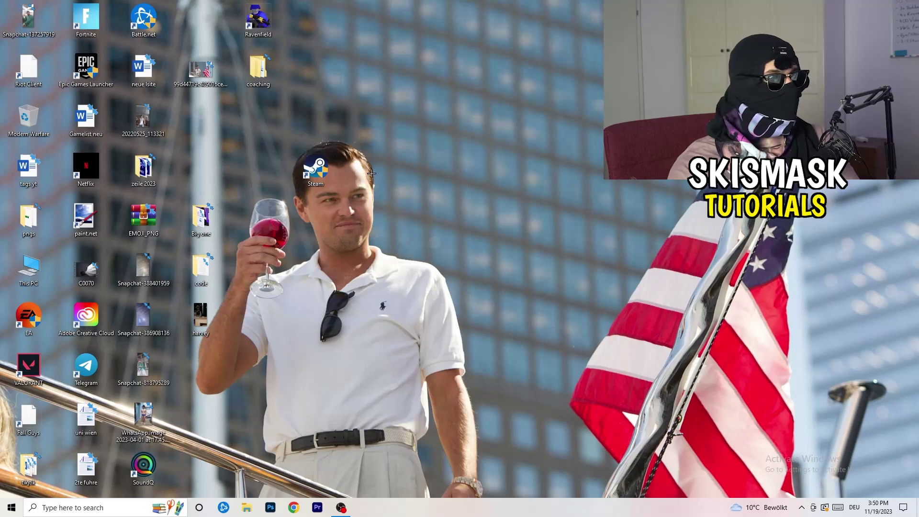
right_click(316, 178)
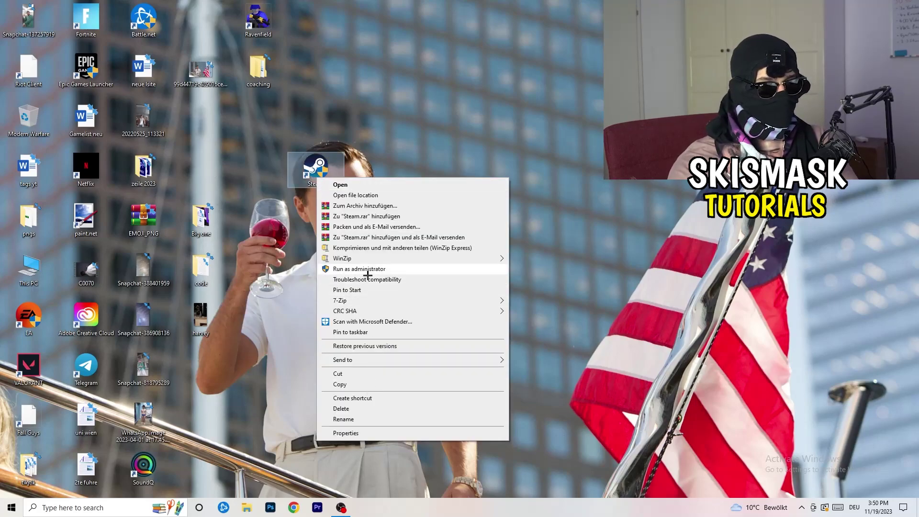
left_click(345, 433)
left_click(450, 209)
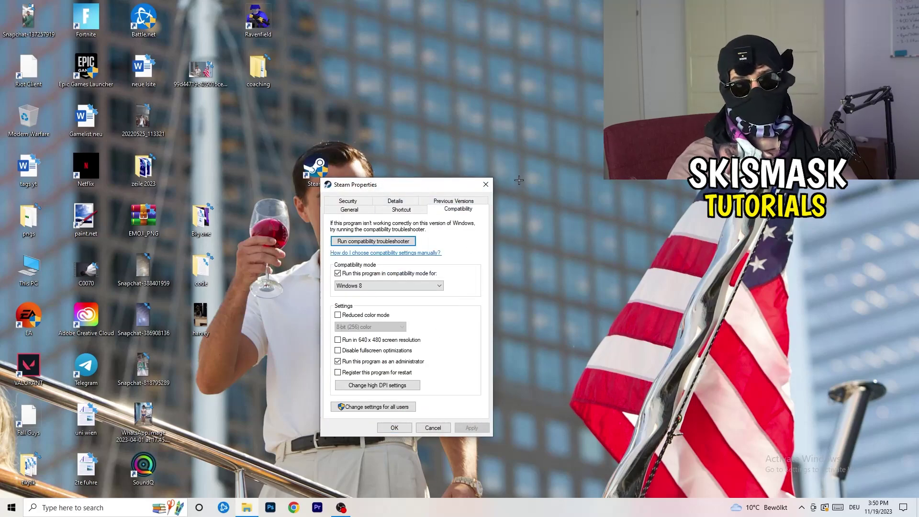
left_click(486, 185)
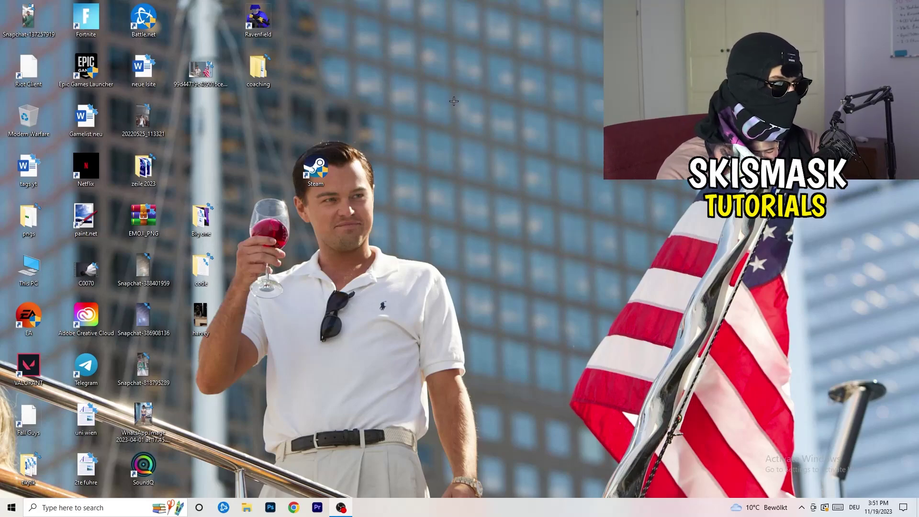
Open Task Manager and maximize its window.
mouse_move(464, 514)
left_mouse_down()
mouse_move(499, 497)
mouse_move(785, 266)
mouse_move(517, 448)
mouse_move(467, 488)
mouse_move(468, 510)
left_mouse_up()
right_click(468, 511)
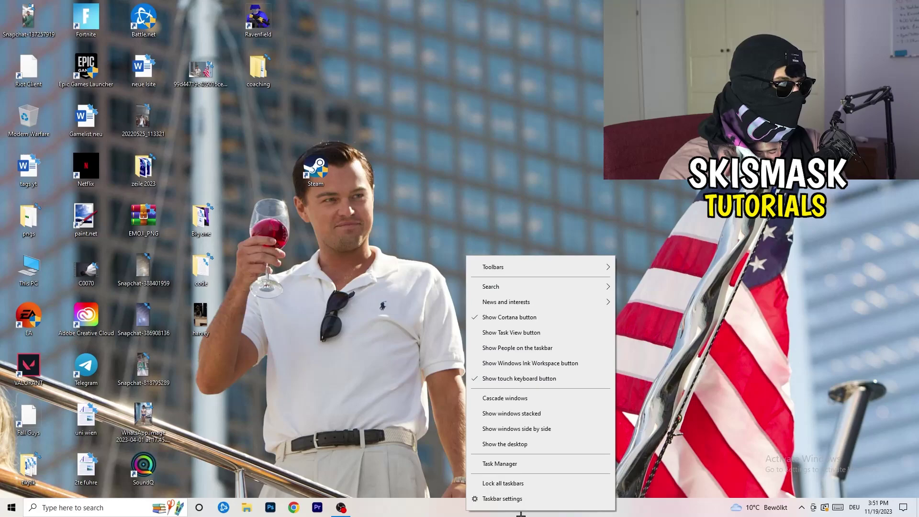
left_click(512, 464)
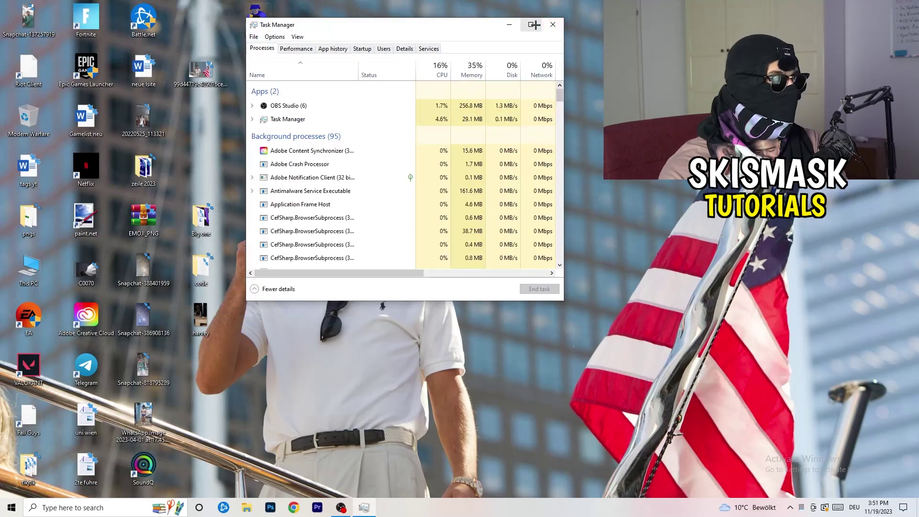
left_click(531, 23)
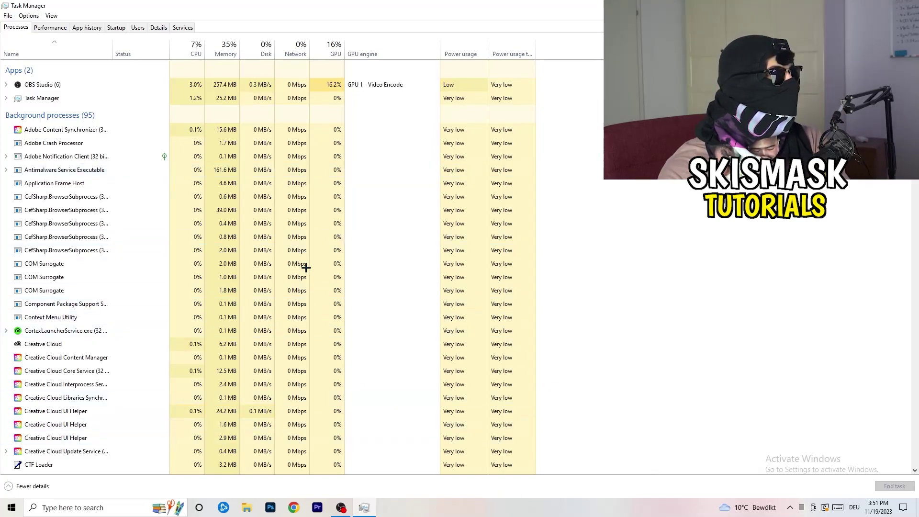
Show the available priority levels for a Creative Cloud UI Helper process in the detailed process list.
left_click(157, 28)
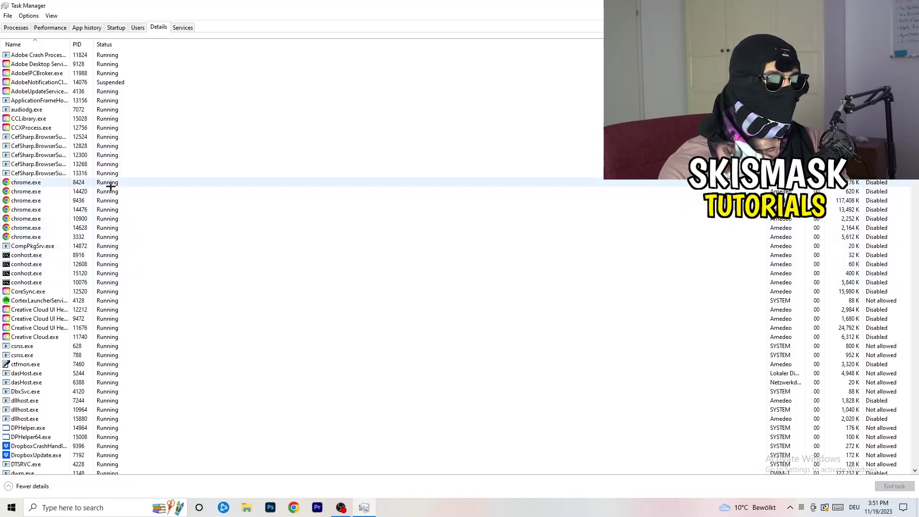
scroll(110, 186, "down", 3)
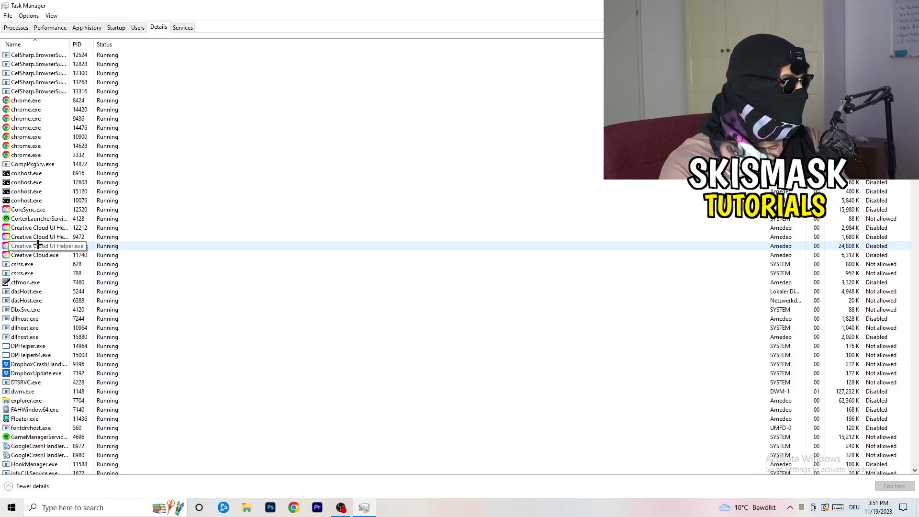
right_click(38, 246)
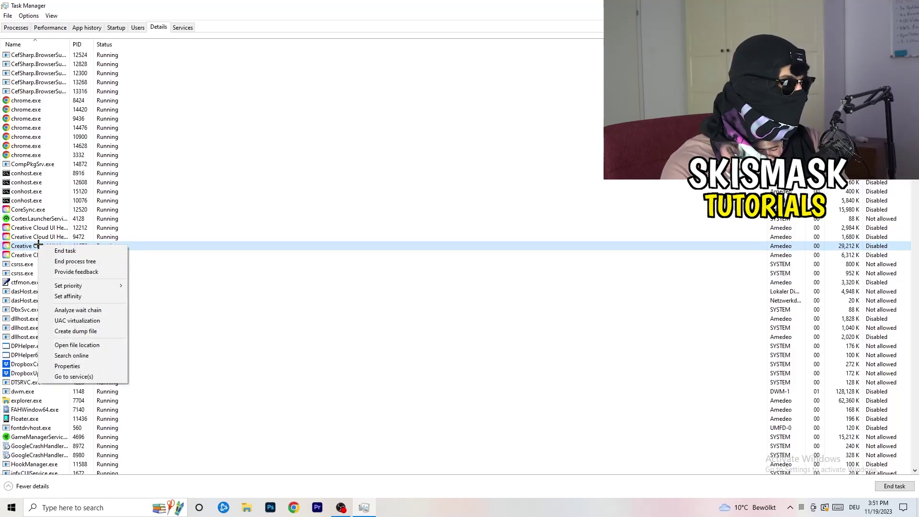
mouse_move(84, 289)
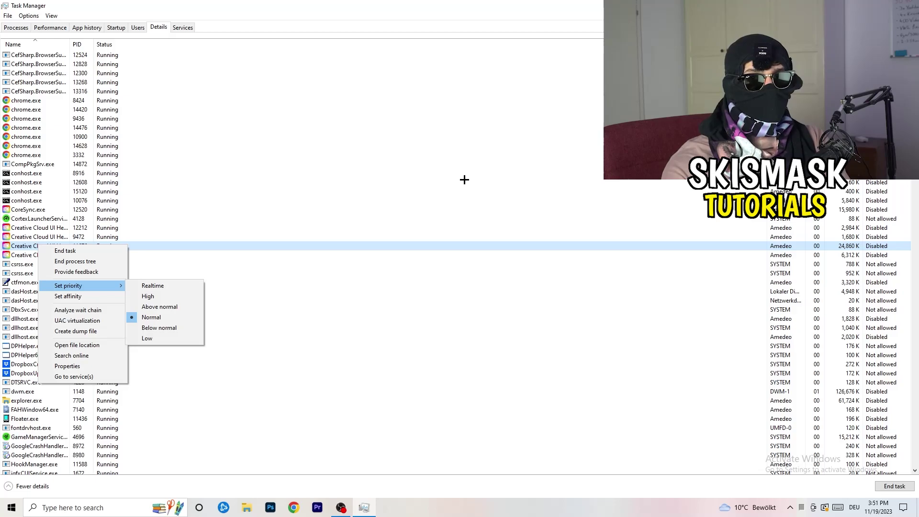
Review the list of startup programs and the actions available for File Association Helper.
left_click(121, 27)
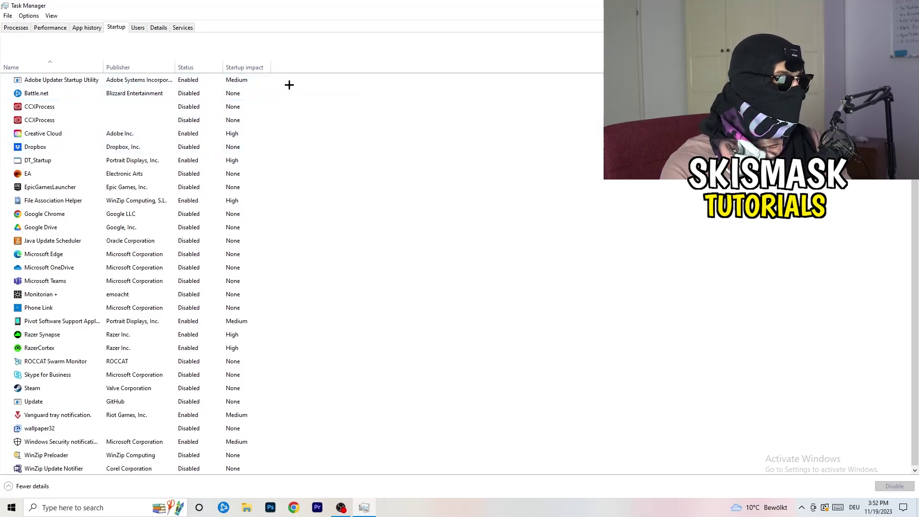
scroll(273, 277, "down", 1)
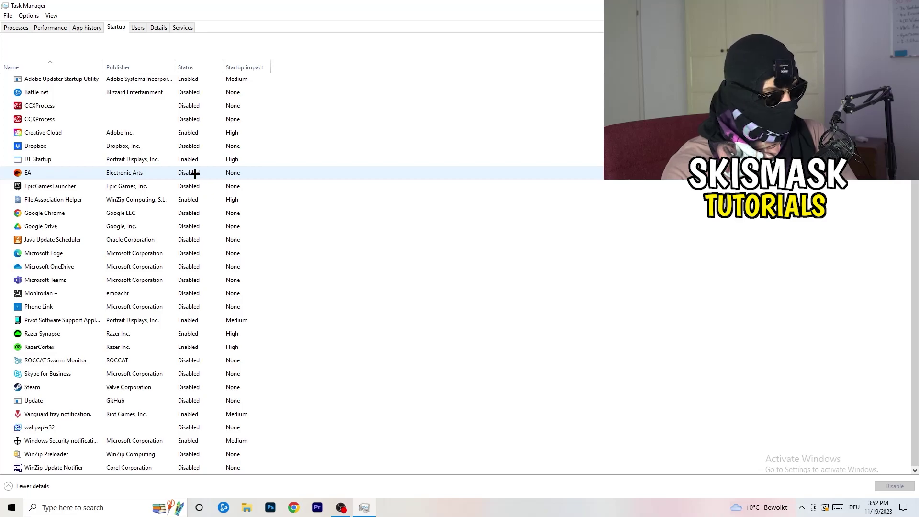
right_click(191, 199)
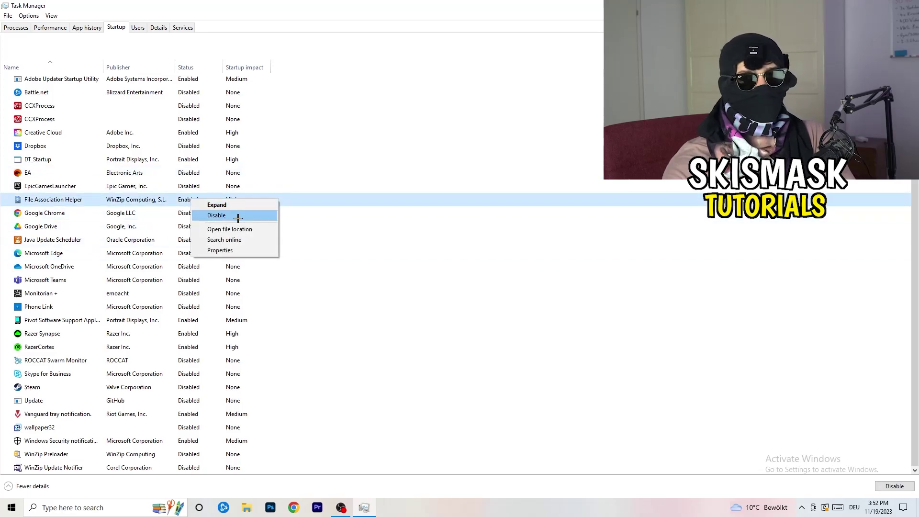
left_click(376, 70)
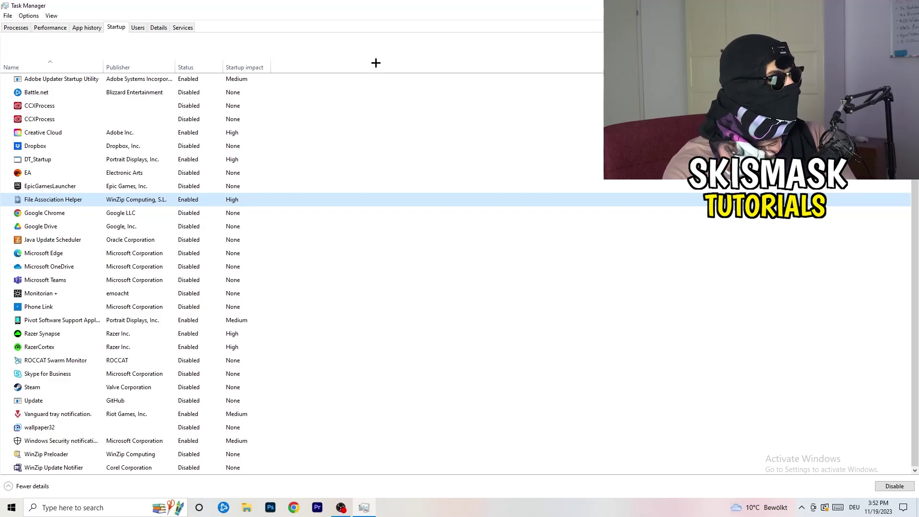
Examine the running processes sorted by GPU and CPU usage, including the actions available for the Microsoft Windows Search Indexer.
left_click(26, 28)
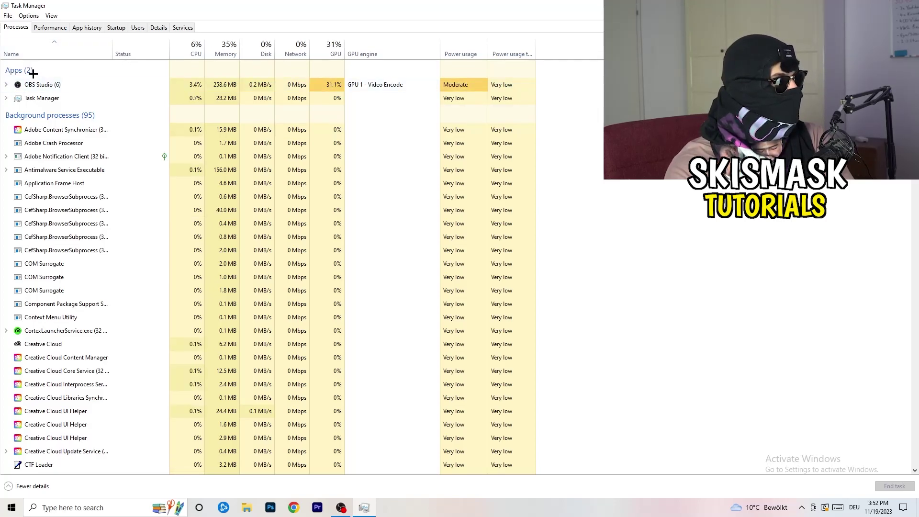
left_click(189, 48)
left_click(324, 44)
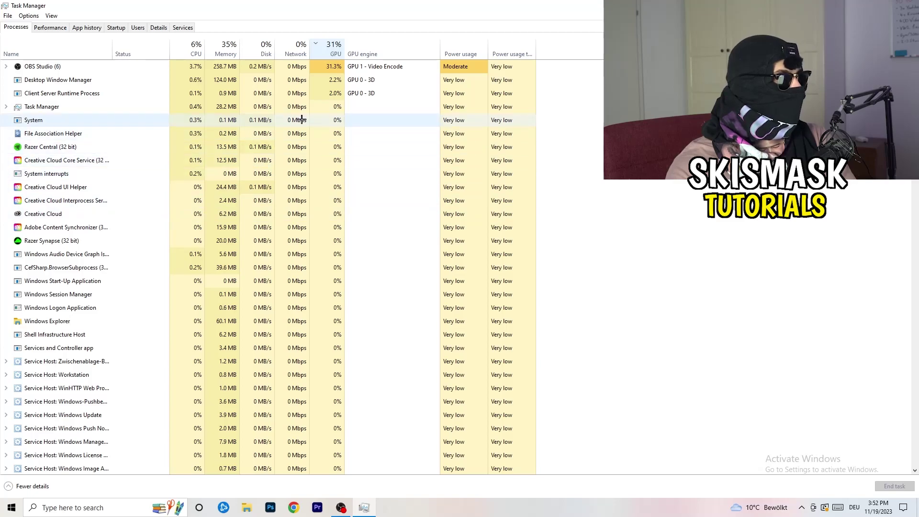
left_click(331, 51)
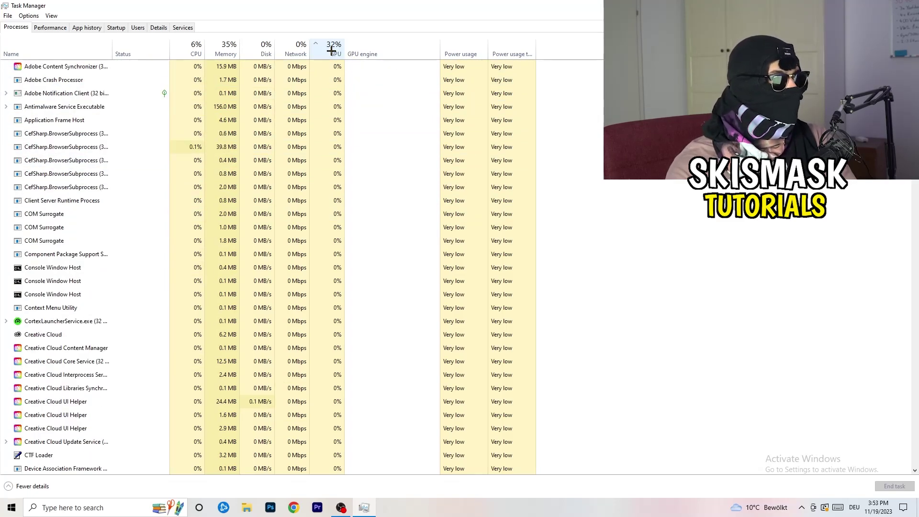
scroll(336, 153, "down", 4)
scroll(337, 151, "down", 10)
scroll(338, 150, "up", 14)
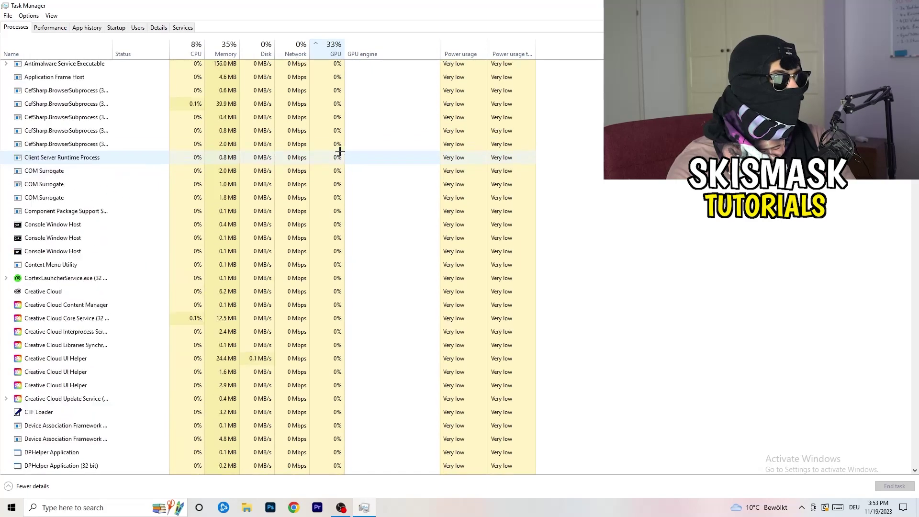
scroll(339, 150, "down", 18)
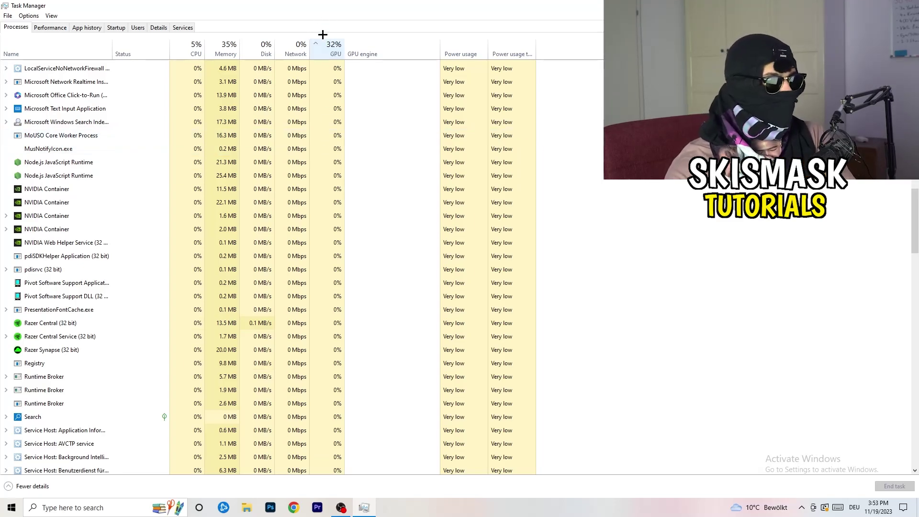
right_click(312, 119)
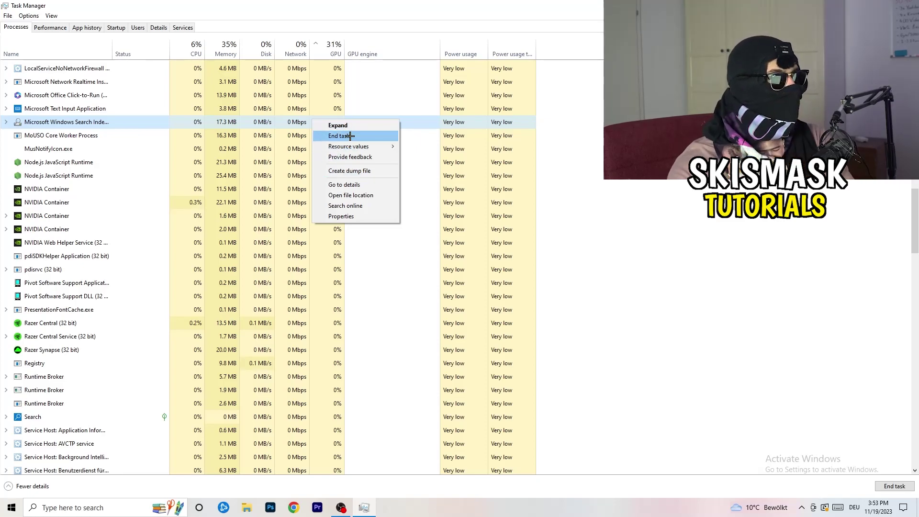
left_click(191, 48)
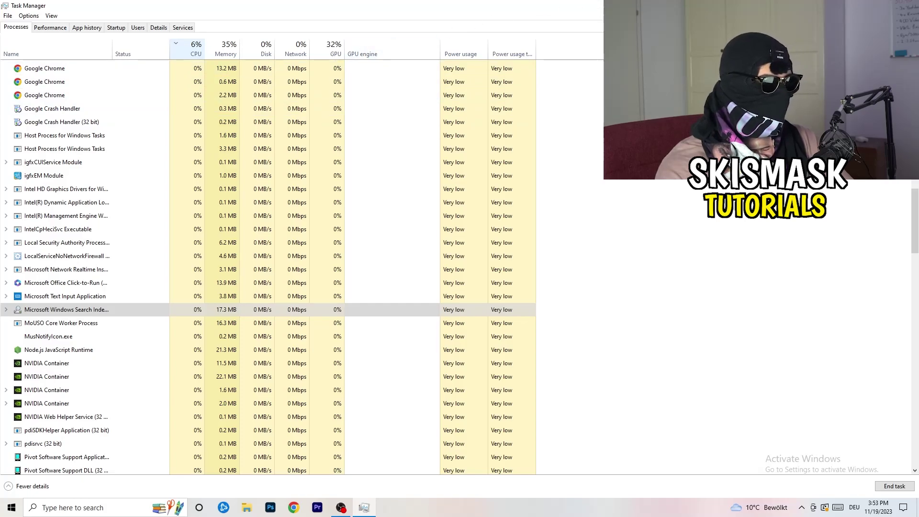
Close Task Manager and open Windows Settings.
key("alt+F4")
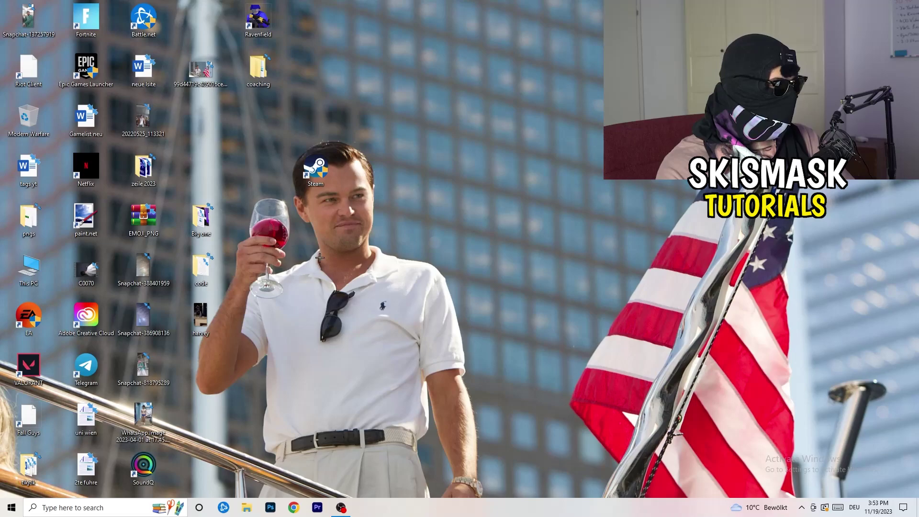
left_click(12, 508)
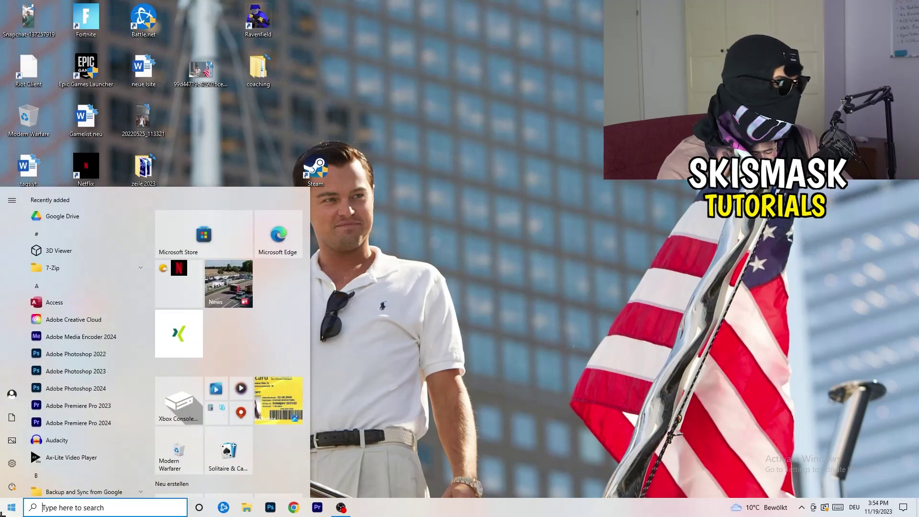
left_click(10, 464)
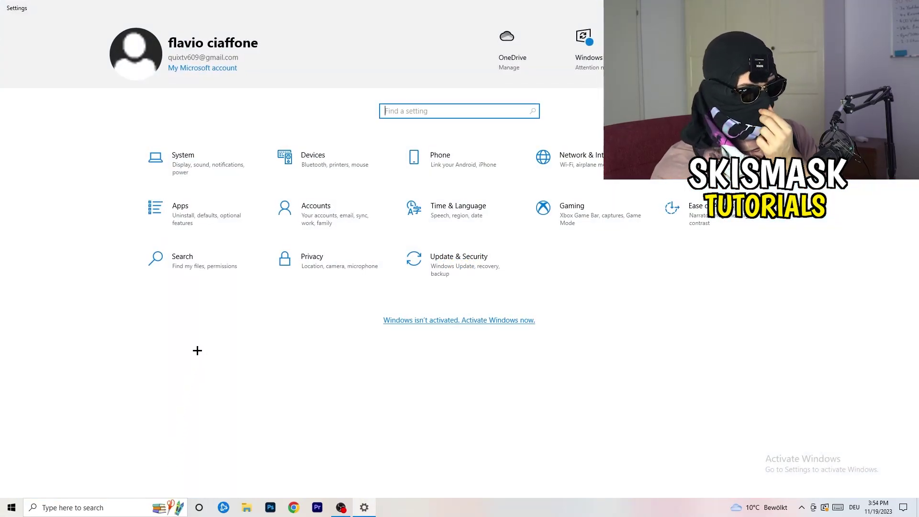
Review the Captures recording options and the Game Mode setting in the Windows gaming settings.
left_click(567, 211)
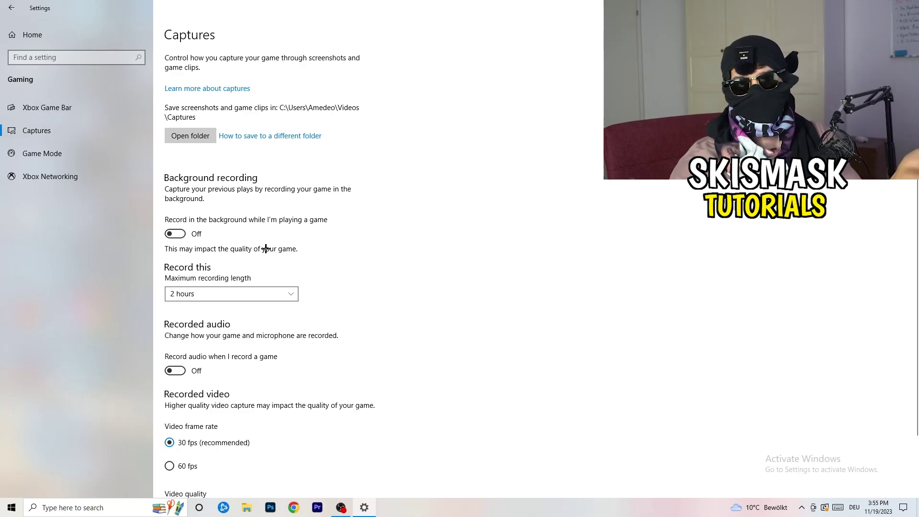
scroll(264, 249, "down", 2)
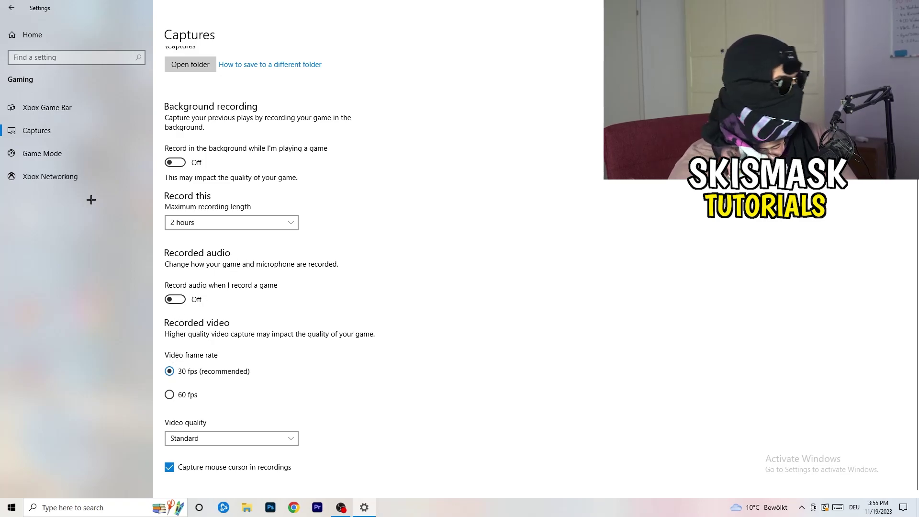
left_click(21, 153)
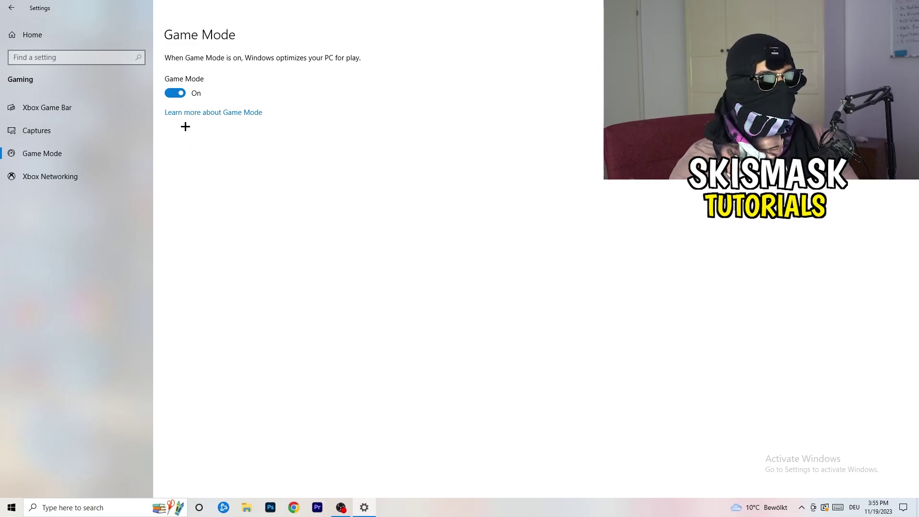
Return to the Settings home page and check the Windows Update status under Update & Security.
left_click(11, 8)
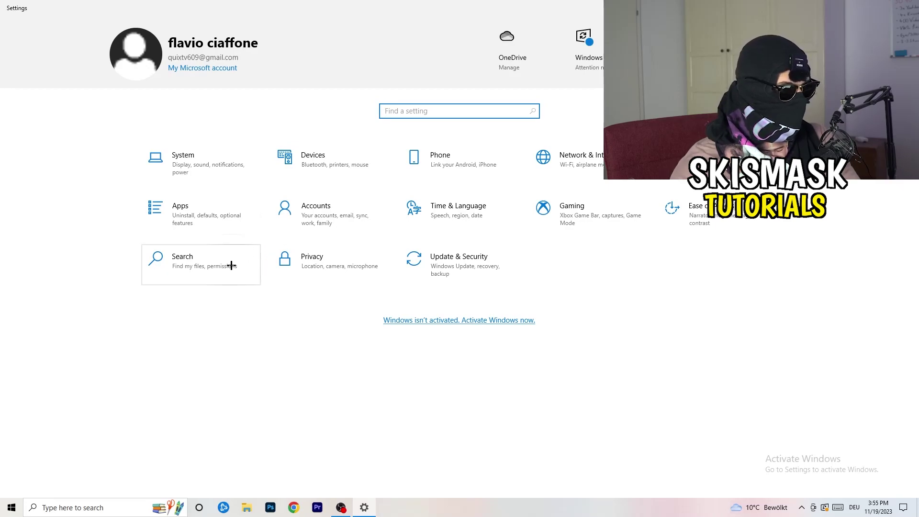
left_click(475, 298)
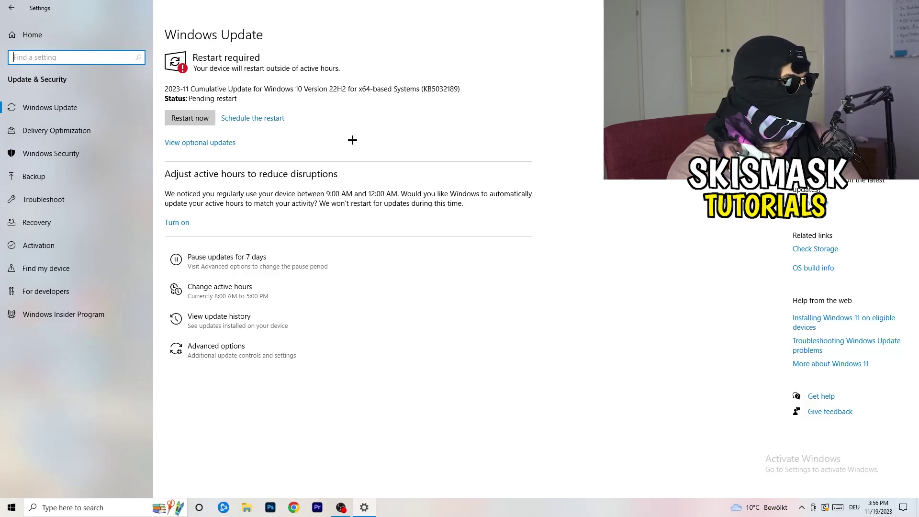
left_click_drag(467, 7, 150, 356)
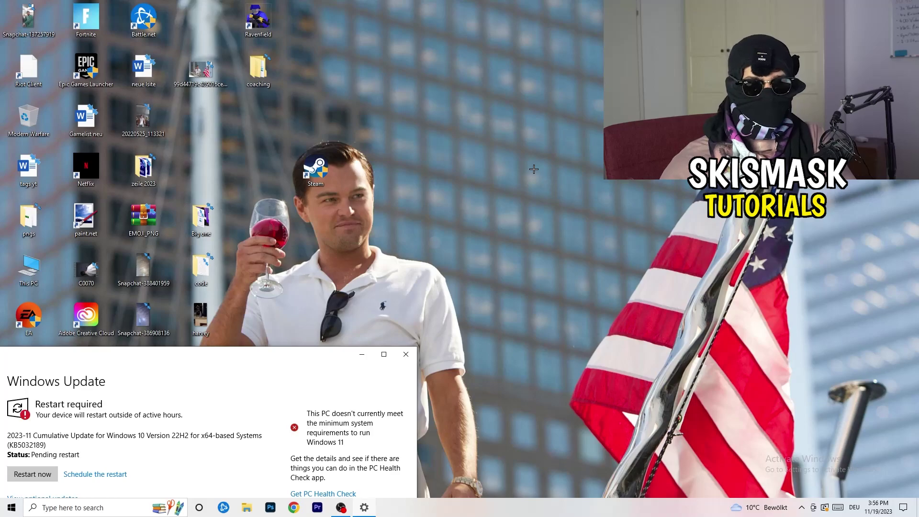
left_click(383, 354)
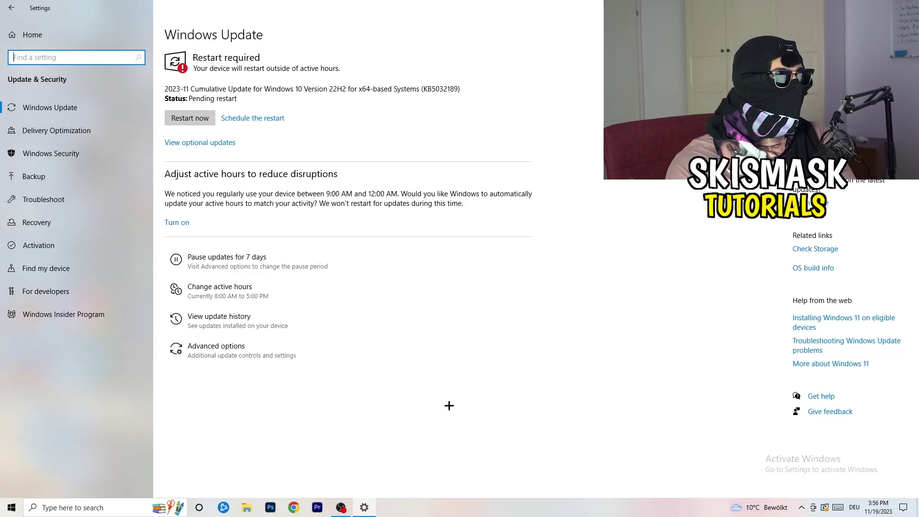
Review the System display settings, including scale and layout and the available display resolutions.
left_click(24, 41)
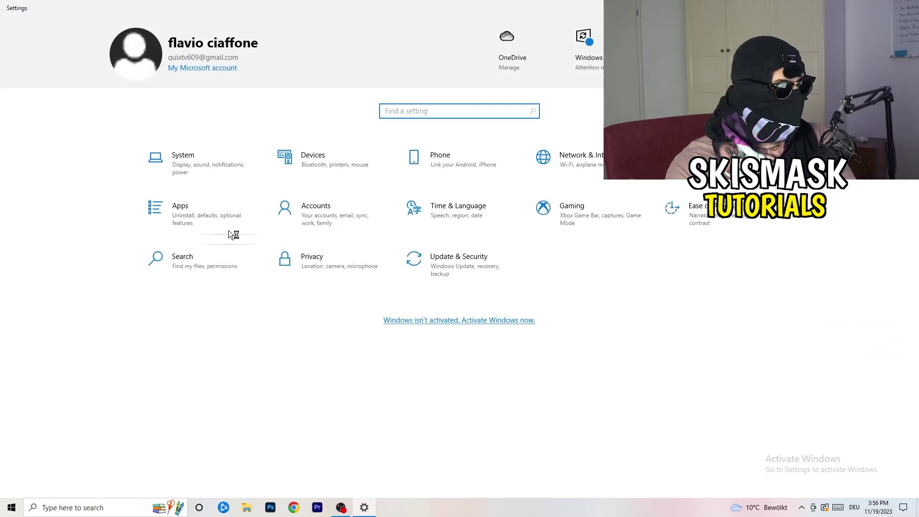
key("Tab")
key("Return")
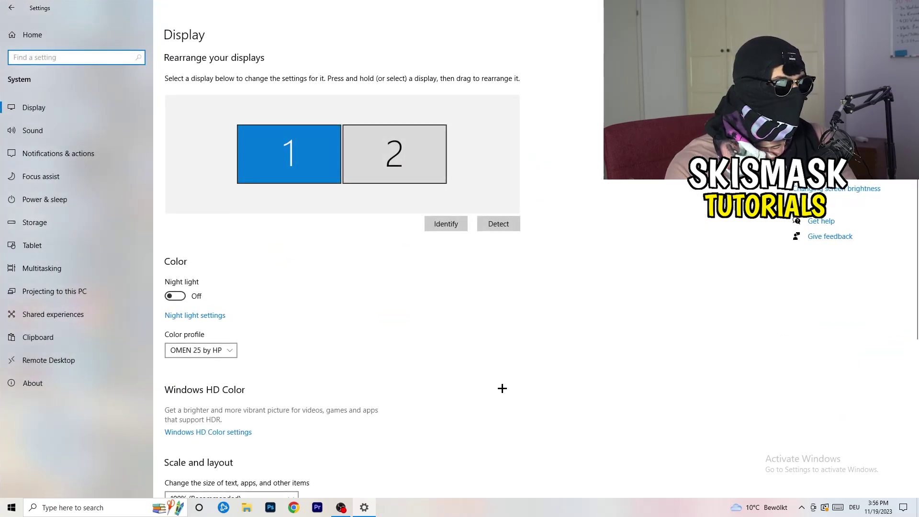
left_click(177, 37)
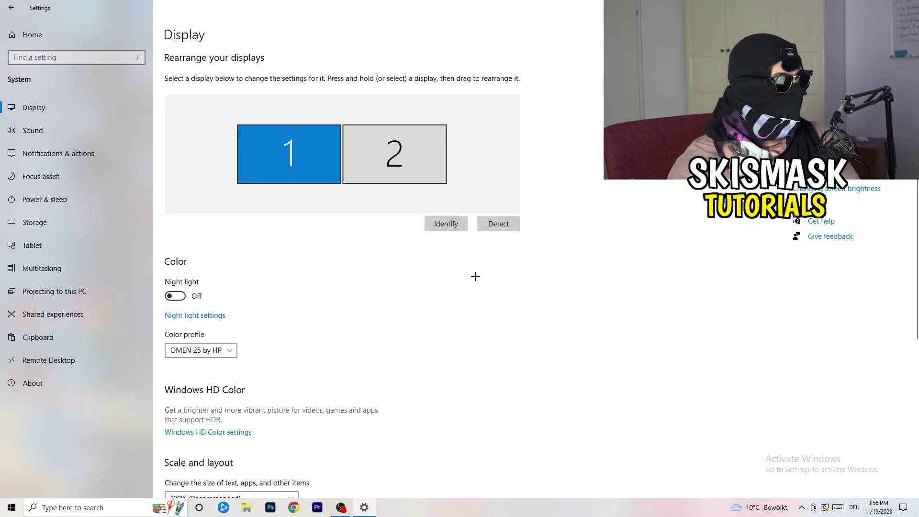
scroll(360, 241, "down", 3)
scroll(359, 241, "down", 2)
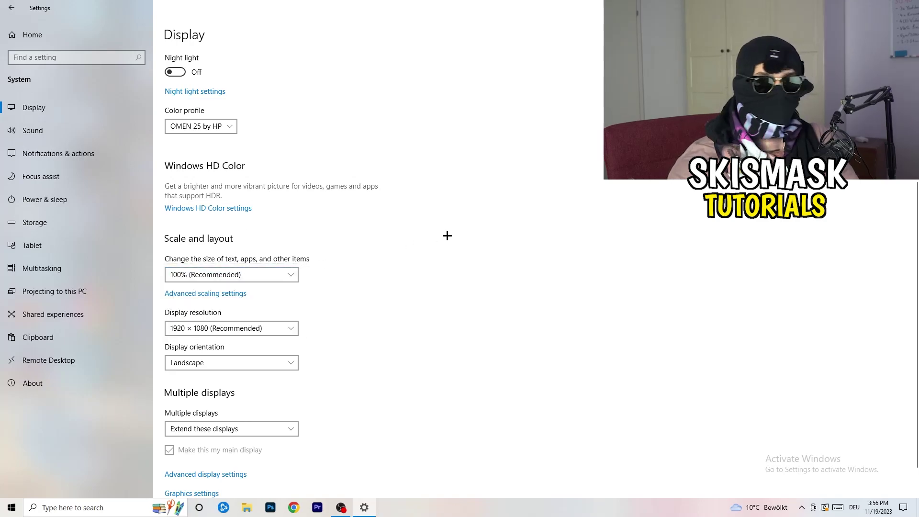
scroll(220, 259, "down", 2)
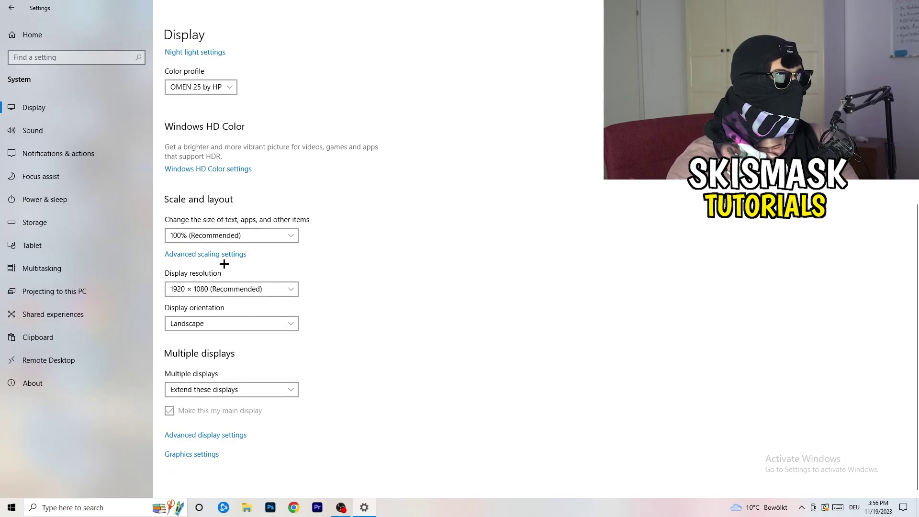
left_click(248, 290)
left_click(450, 258)
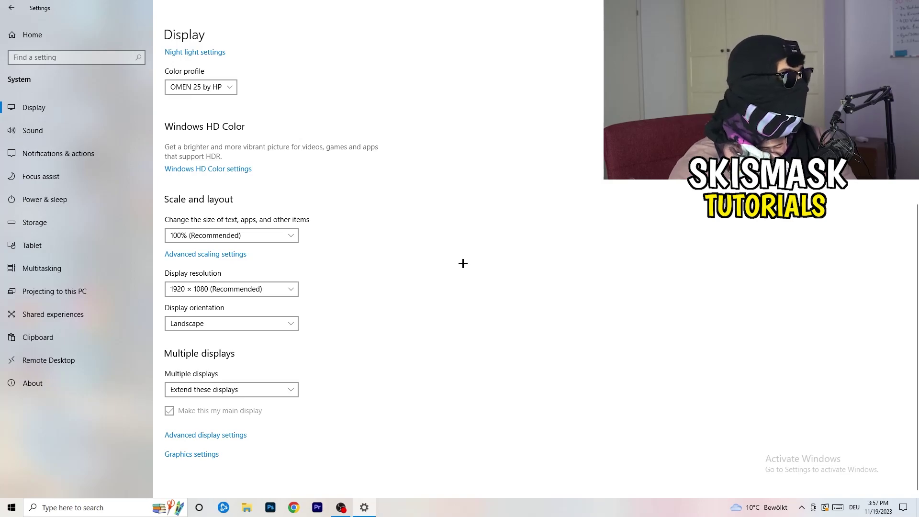
Review the preferred and additional power plans in Power Options from Power & sleep, and close Power Options.
left_click(61, 200)
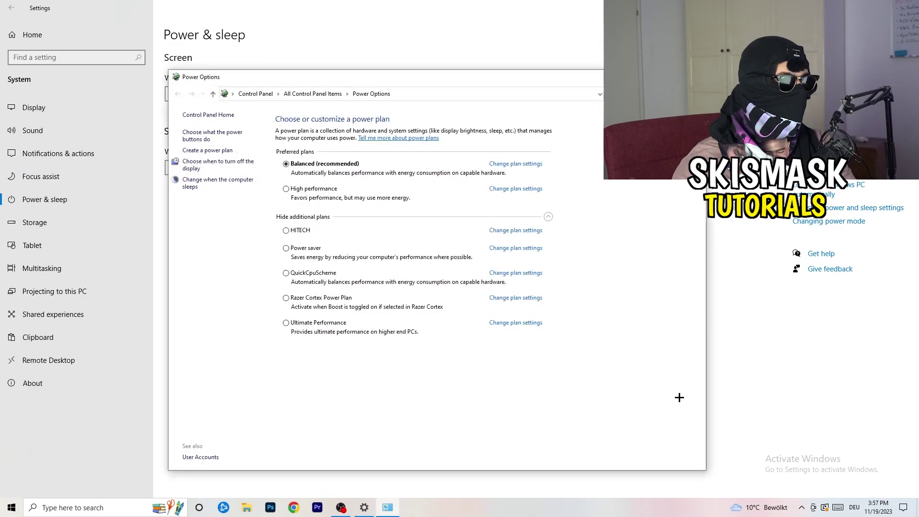
left_click(549, 217)
left_click(549, 217)
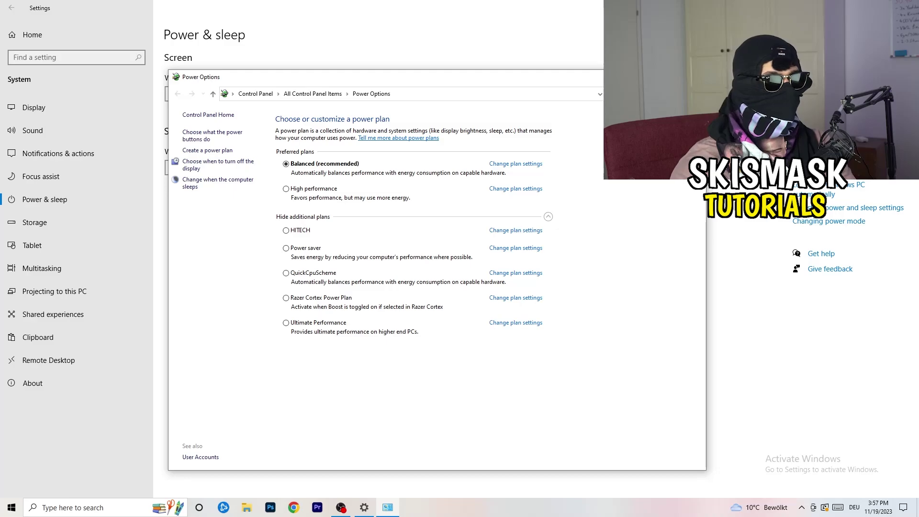
left_click(695, 77)
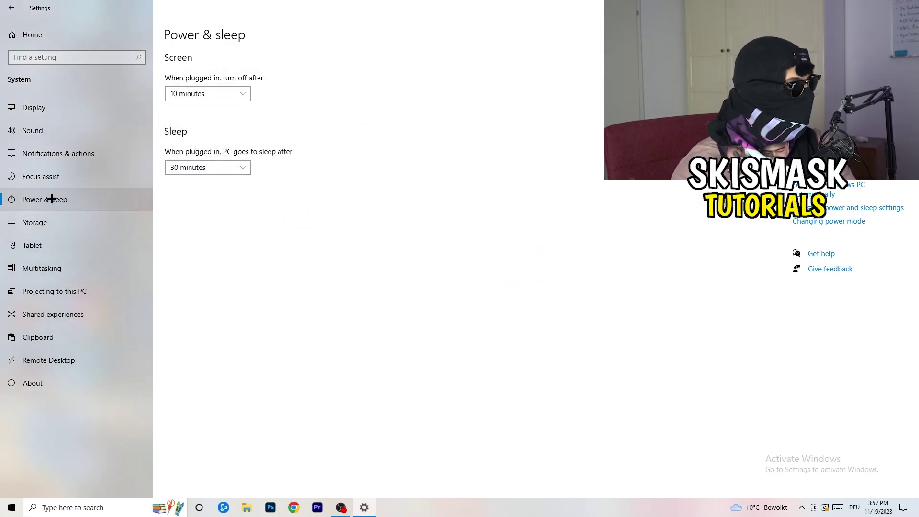
Review the Storage Sense schedule and temporary file cleanup options in the Storage settings, and close Settings.
left_click(56, 223)
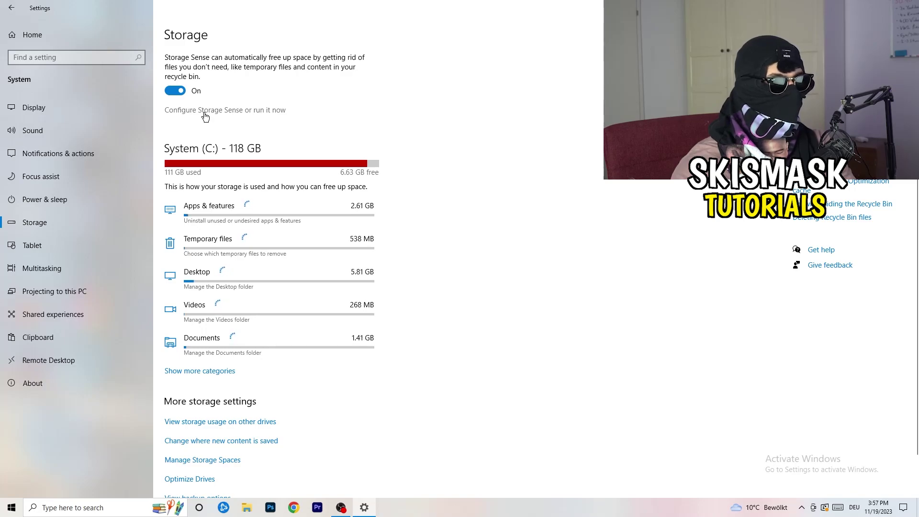
left_click(205, 111)
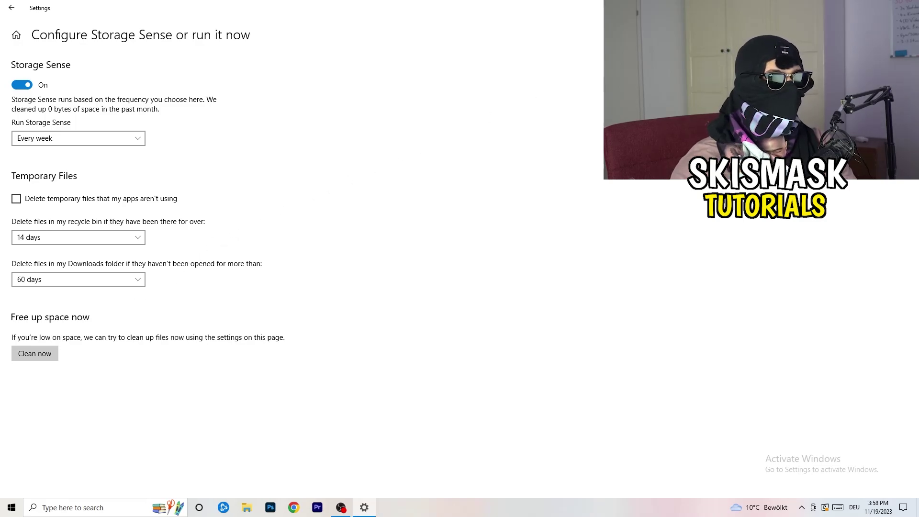
left_click(908, 7)
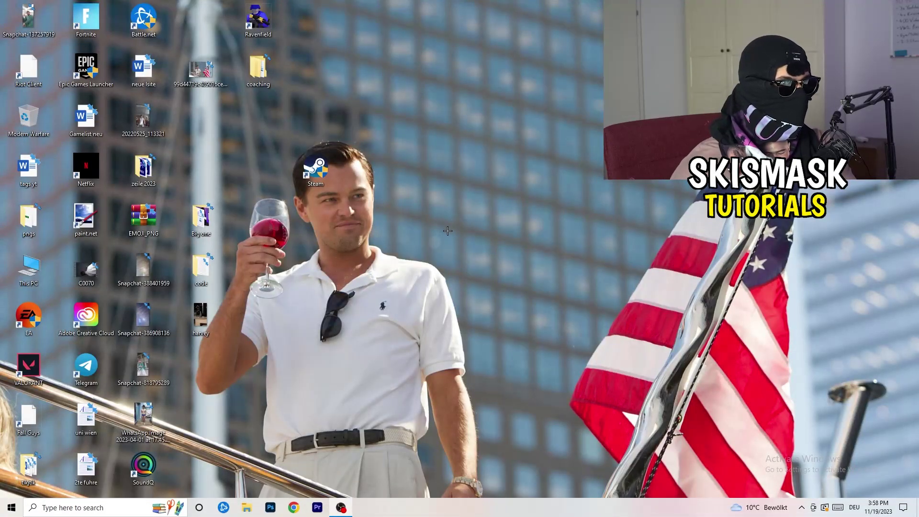